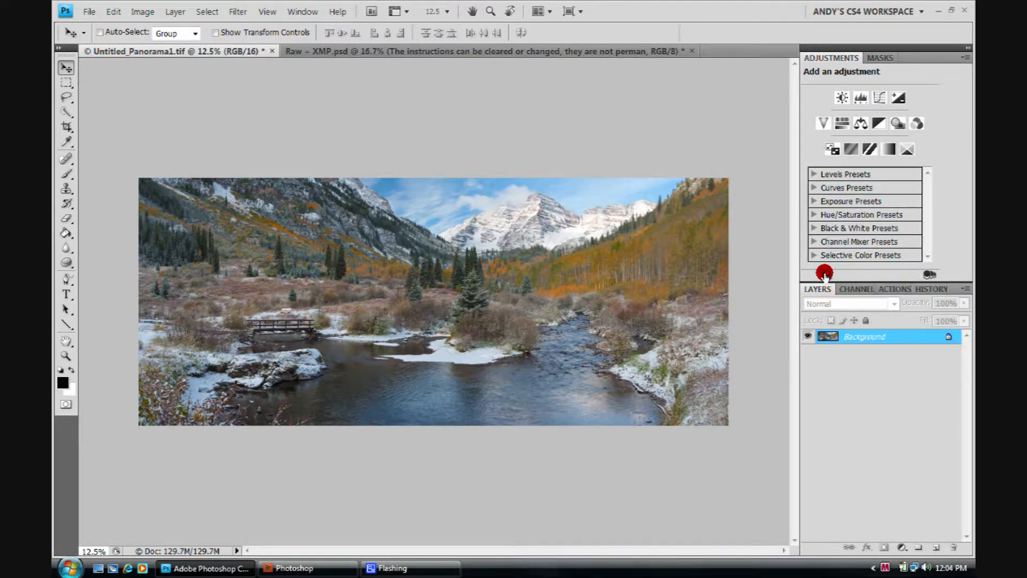
- Apply a Hue/Saturation adjustment directly to the panorama, setting Saturation to 15
click(824, 273)
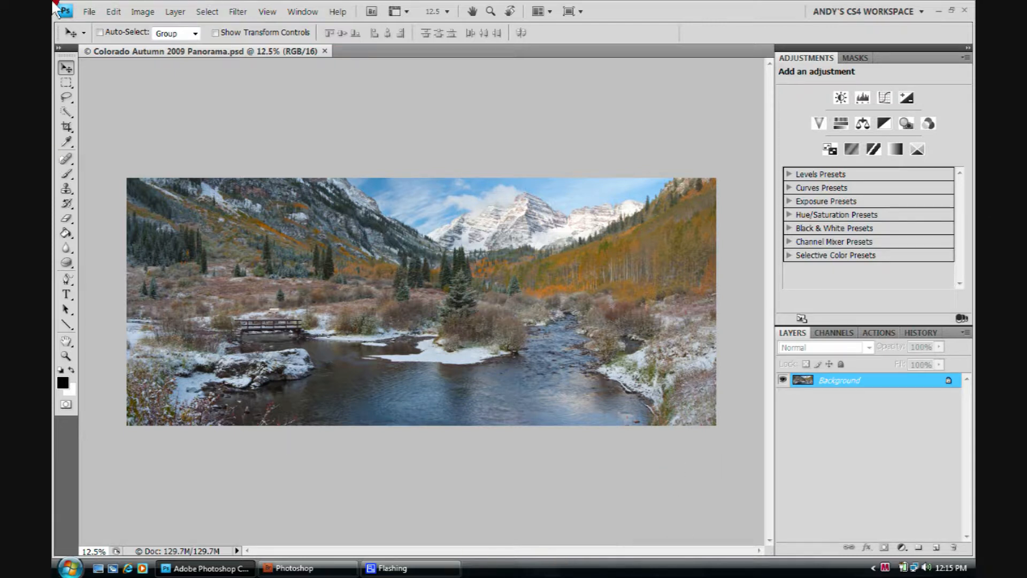
click(142, 12)
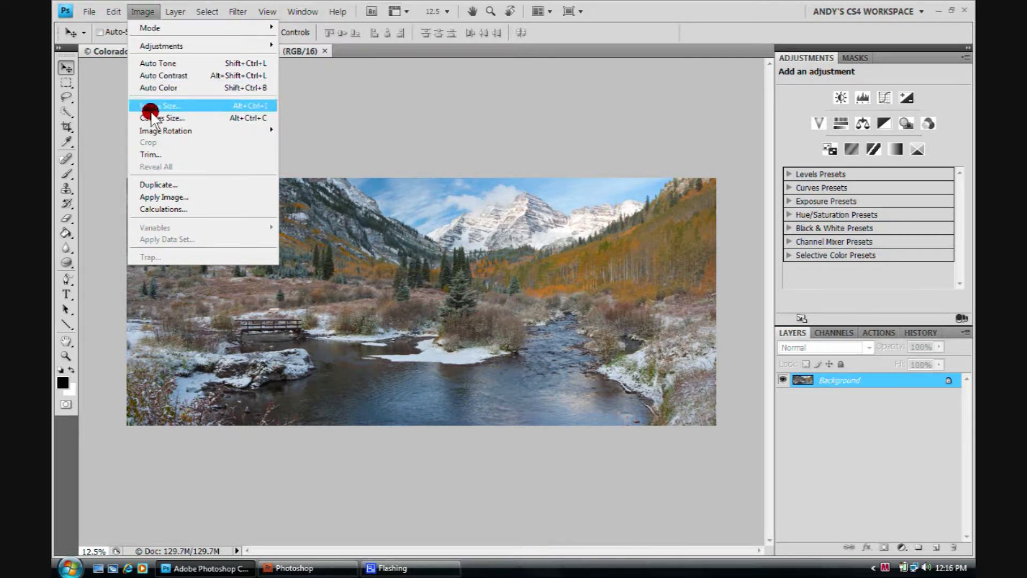
mouse_move(163, 47)
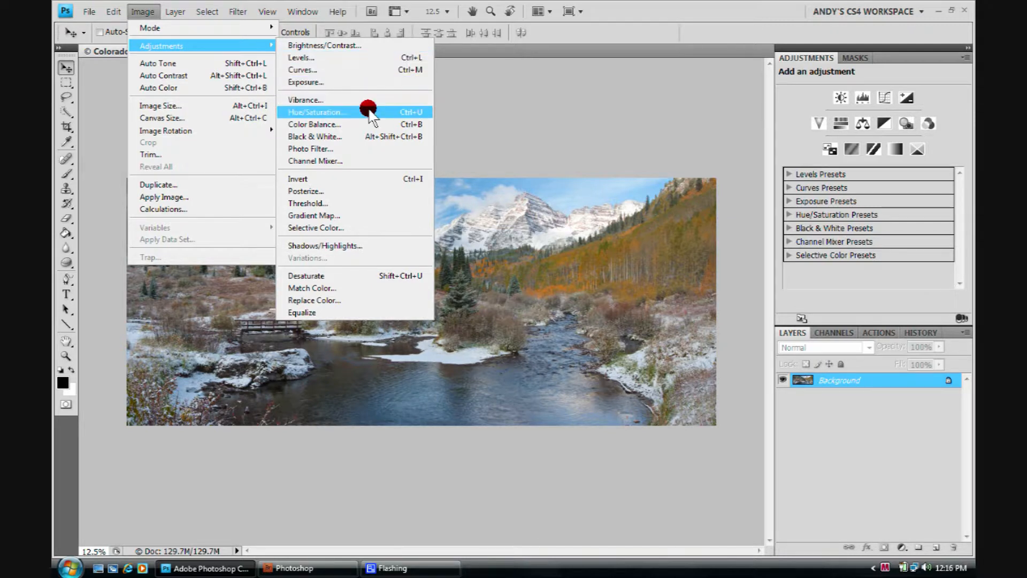
click(371, 112)
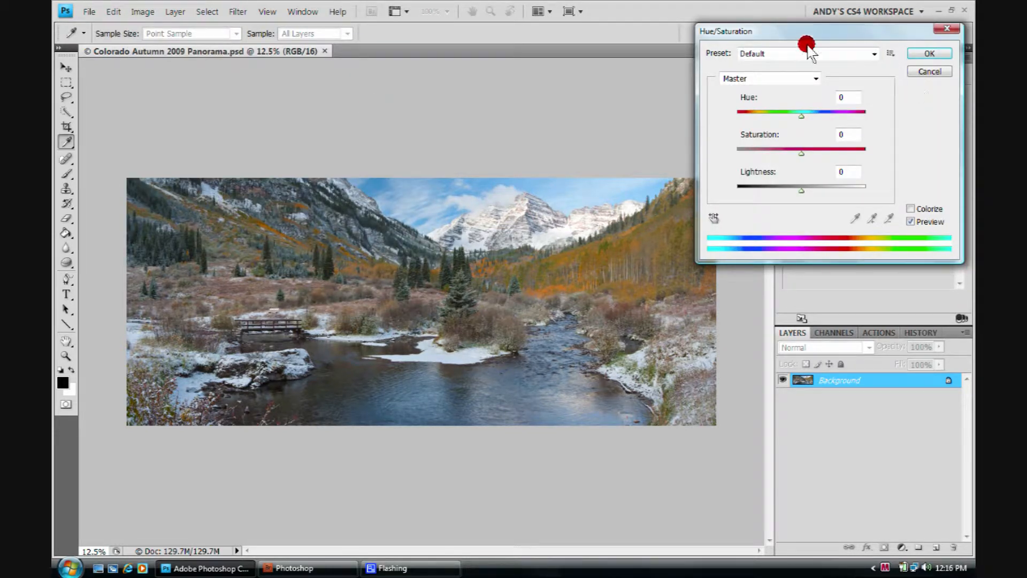
click(803, 152)
text(15)
click(921, 52)
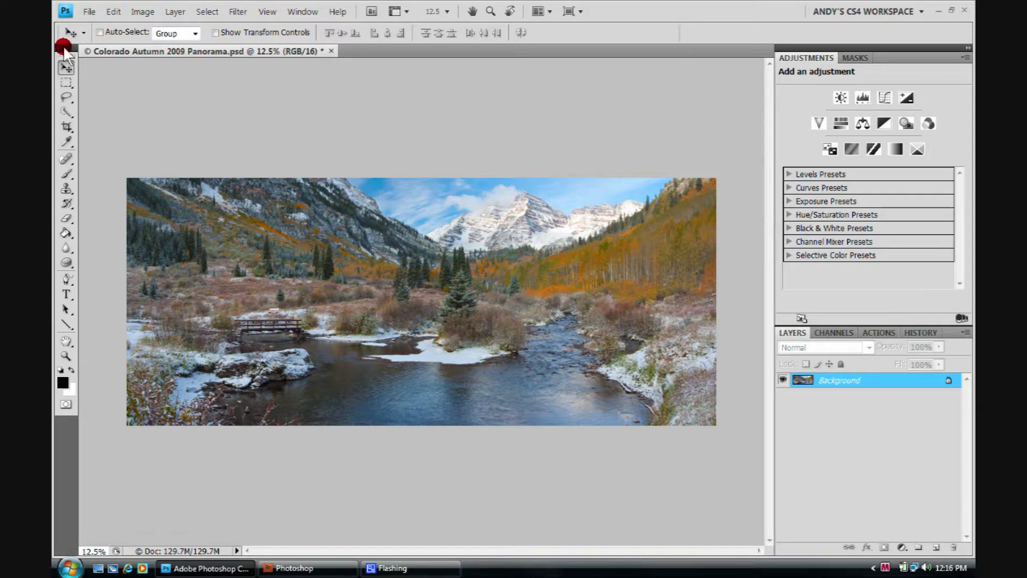
- Save the image as a copy named Colorado Autumn 2009 Panorama master.psd
click(90, 11)
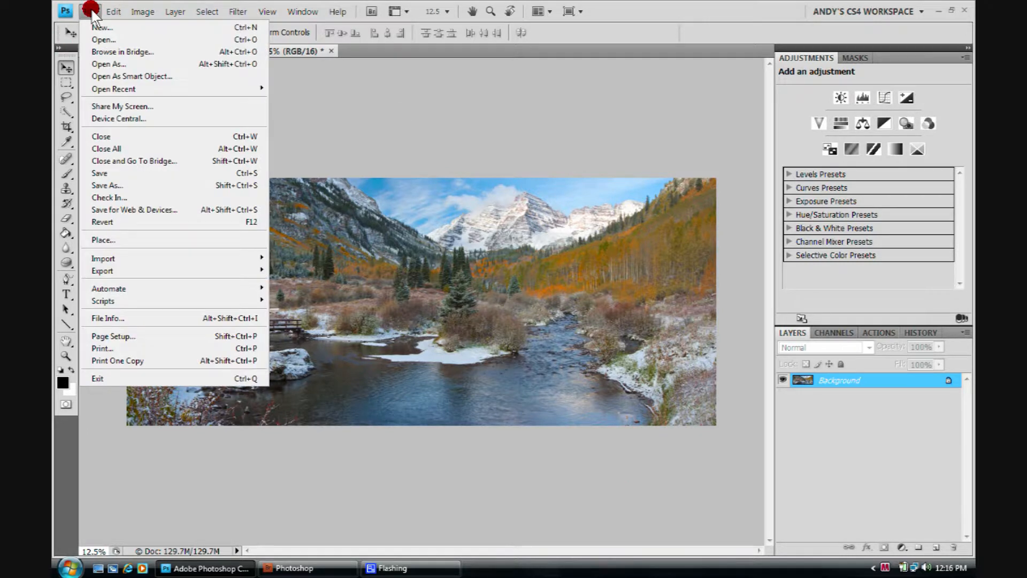
click(100, 185)
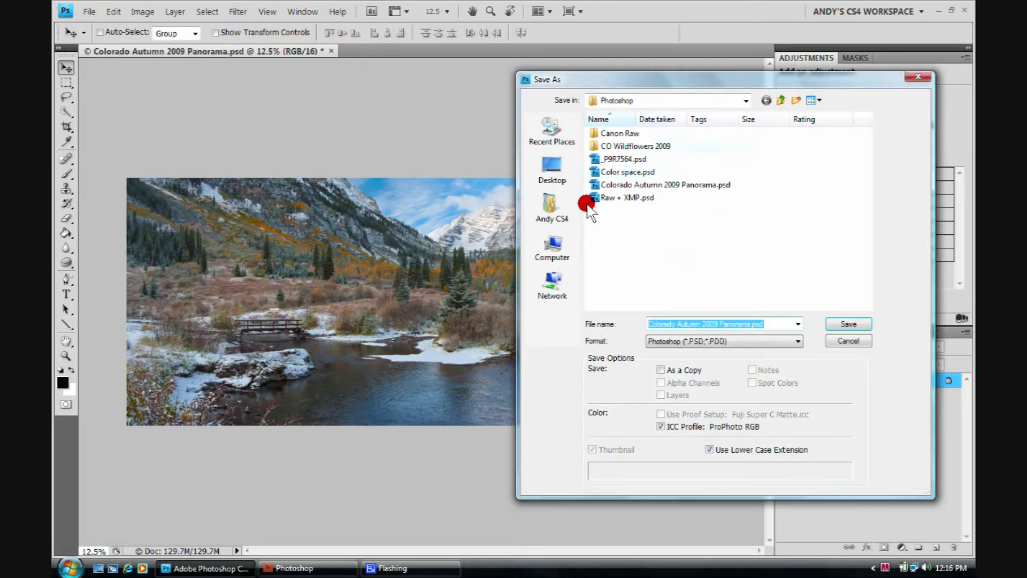
click(751, 323)
text(master)
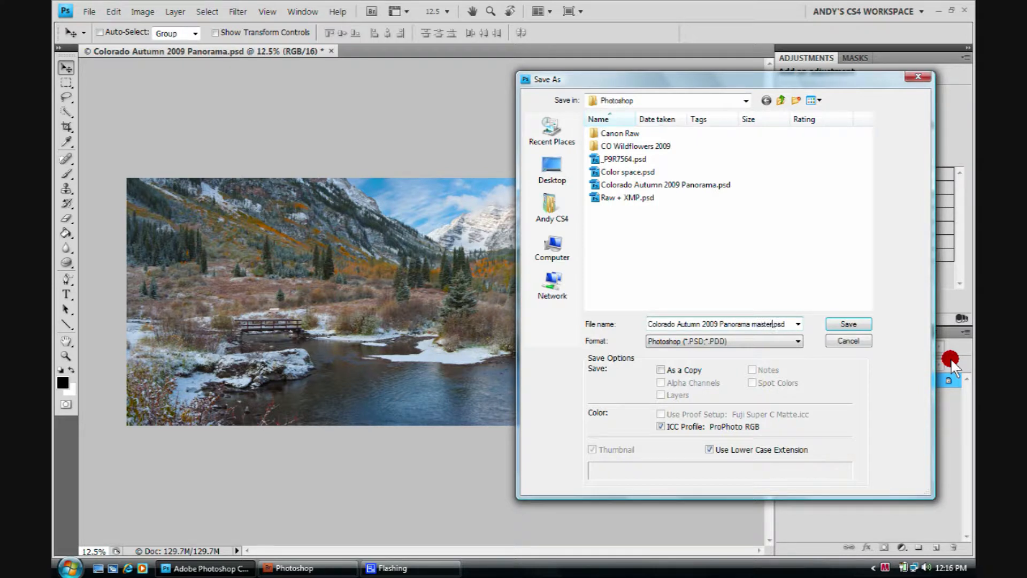
click(845, 324)
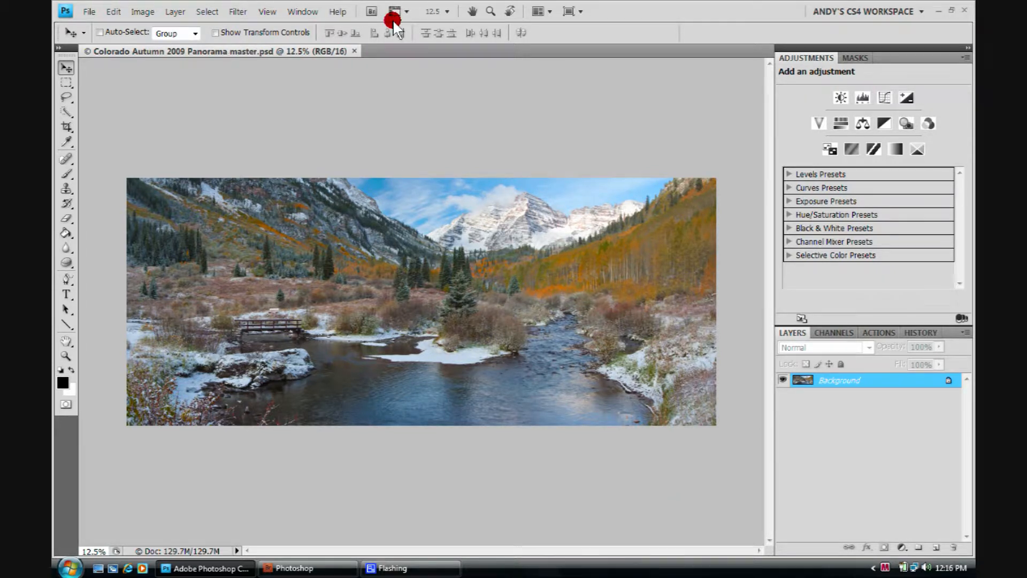
- Close the master document and reopen Colorado Autumn 2009 Panorama master.psd from Bridge
click(355, 47)
click(287, 569)
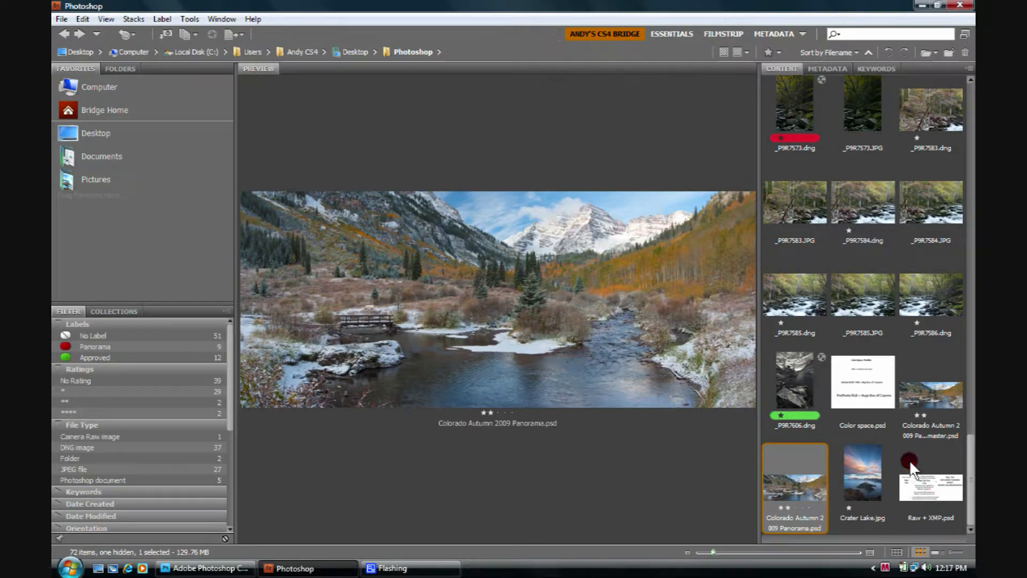
click(937, 405)
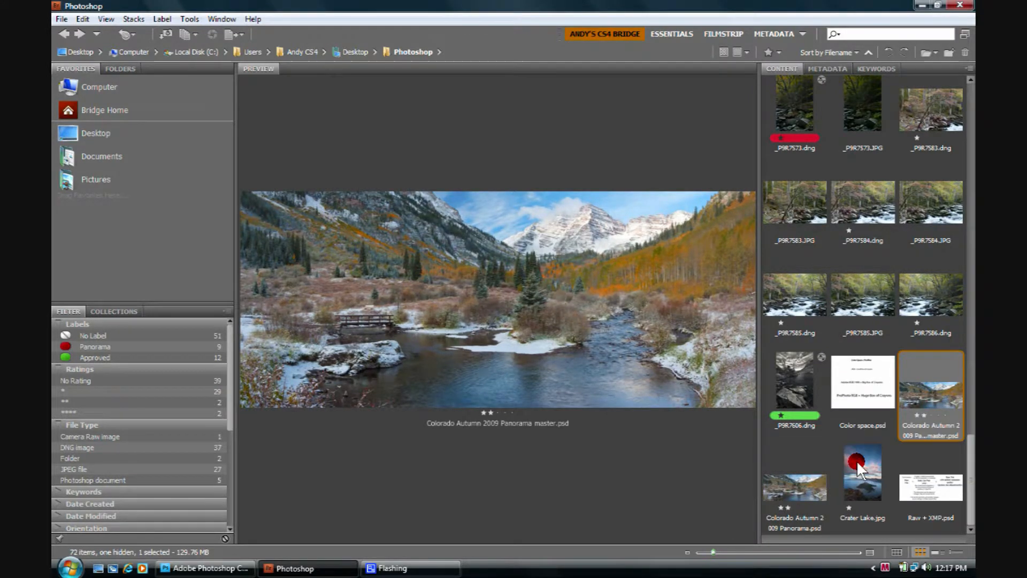
click(798, 479)
click(926, 403)
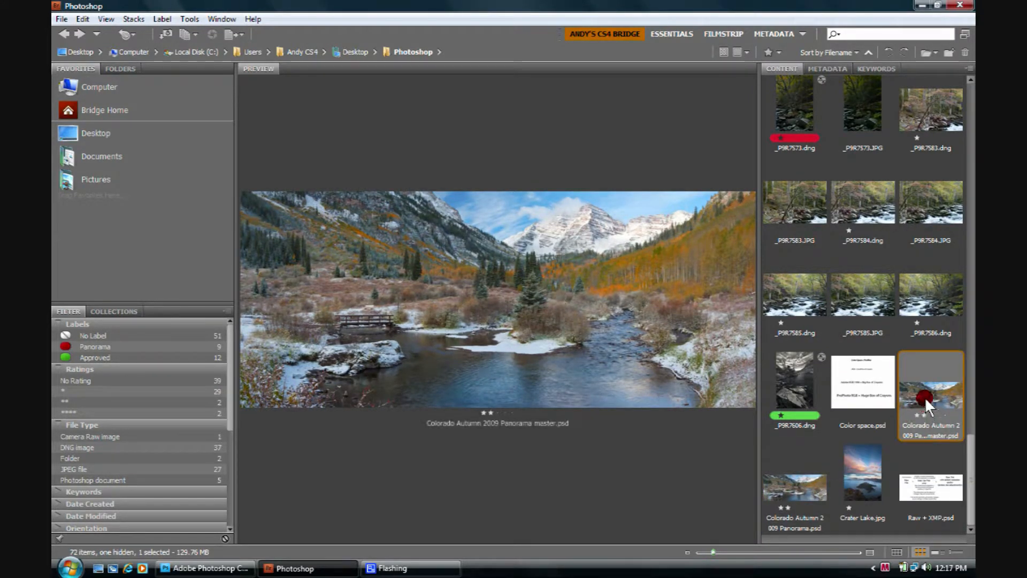
double_click(923, 397)
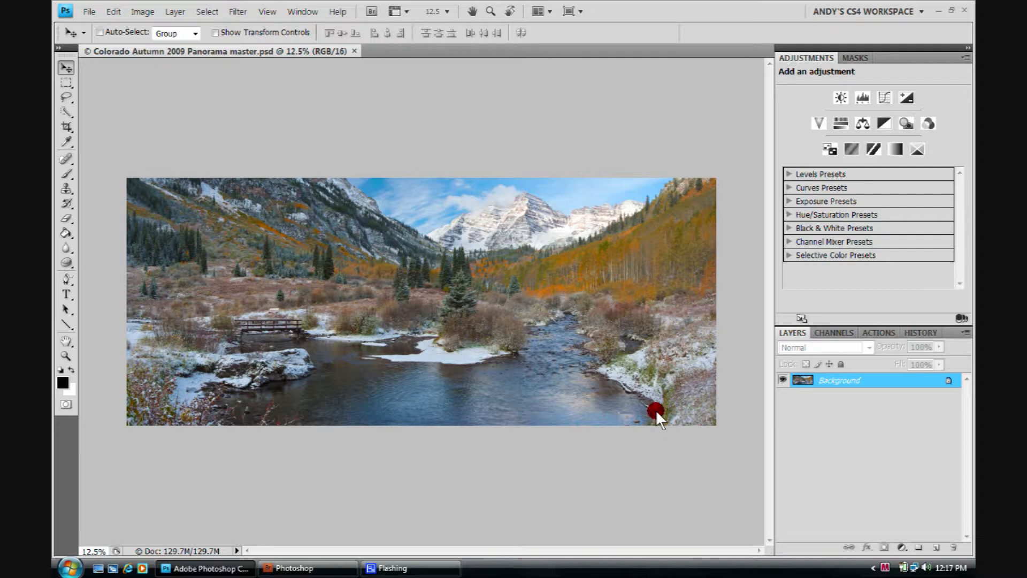
click(143, 12)
click(159, 46)
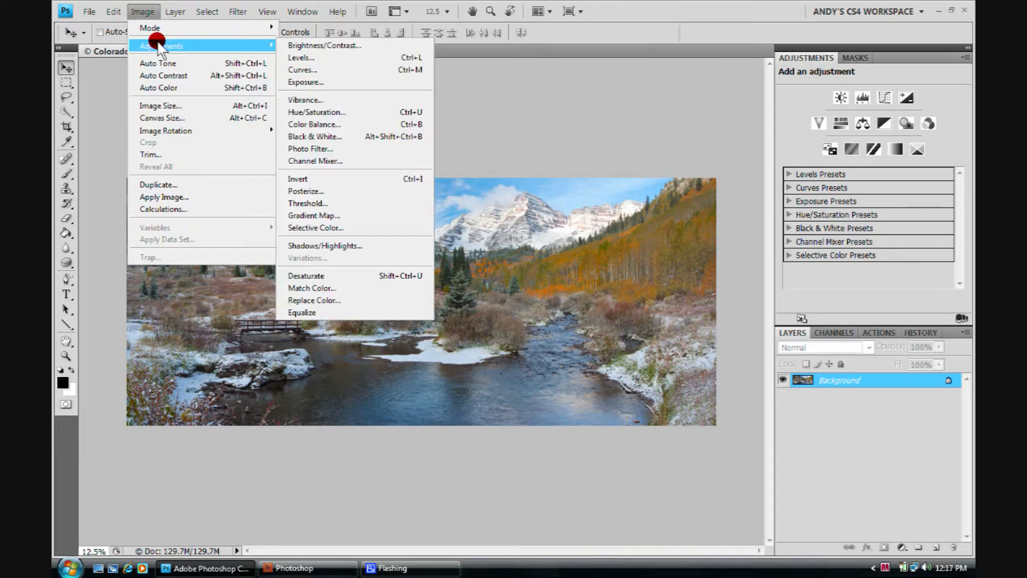
click(348, 110)
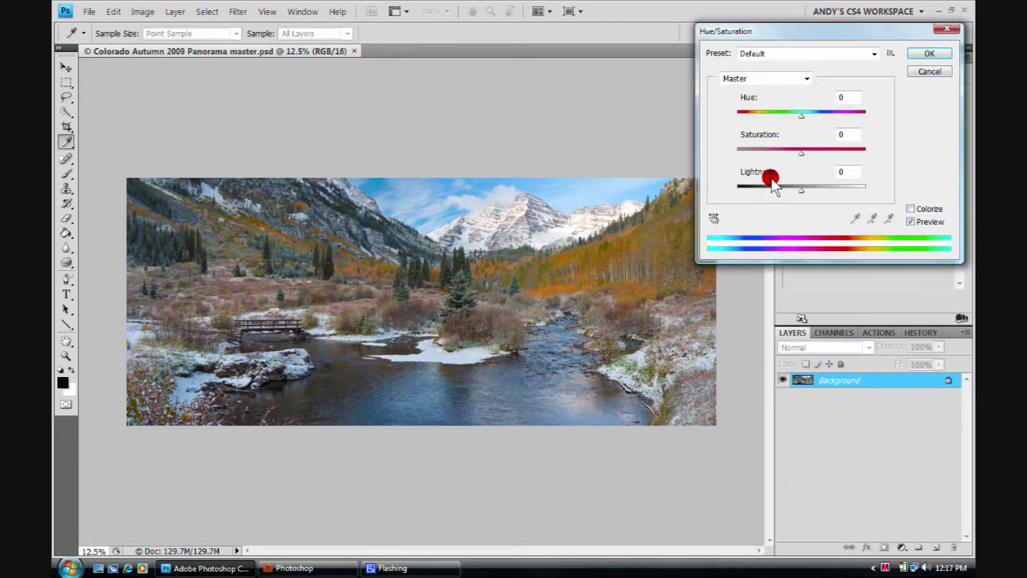
drag(798, 152, 792, 156)
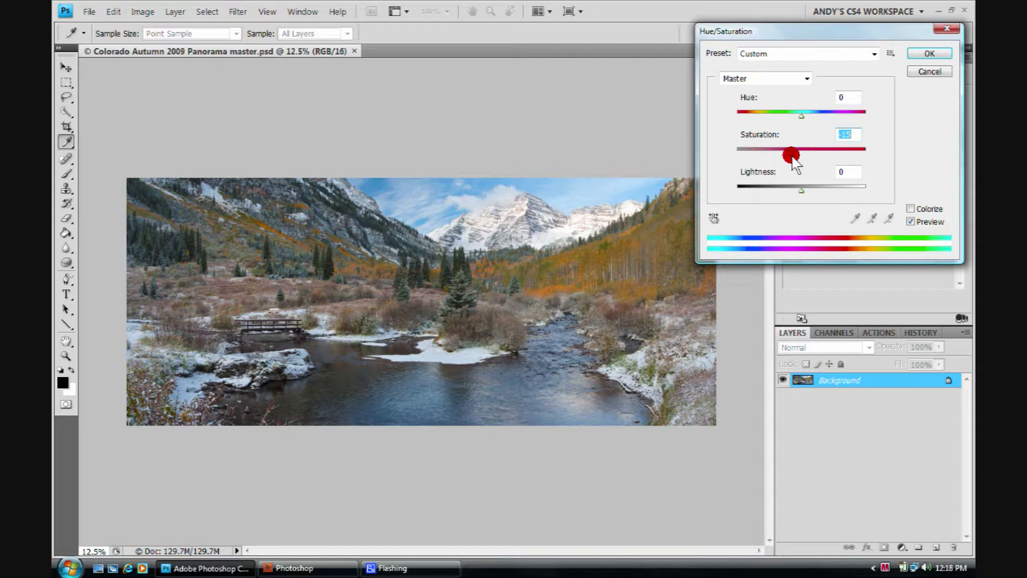
click(940, 32)
click(928, 71)
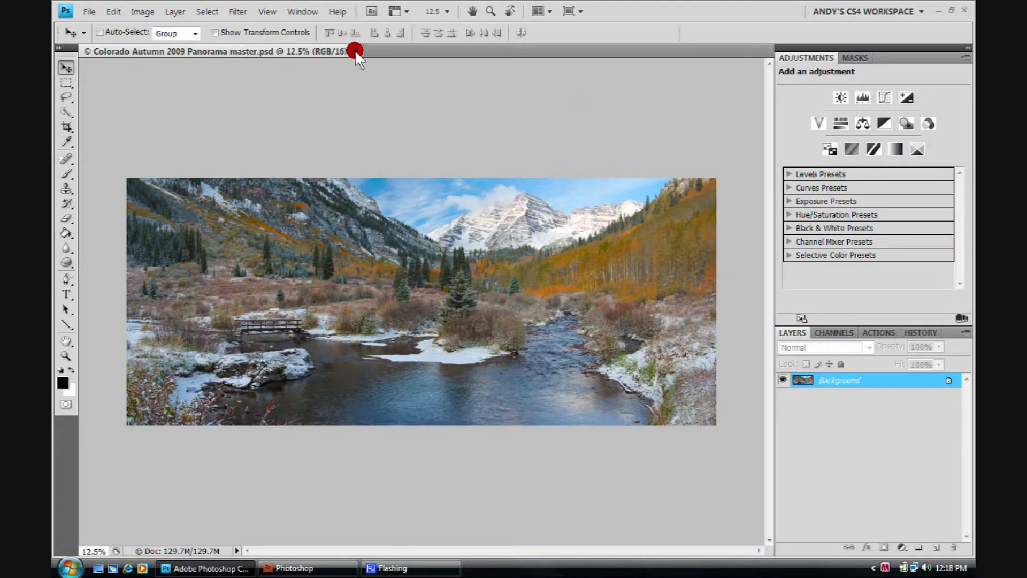
- Close the master and open the original Colorado Autumn 2009 Panorama.psd from Bridge
click(354, 52)
click(330, 572)
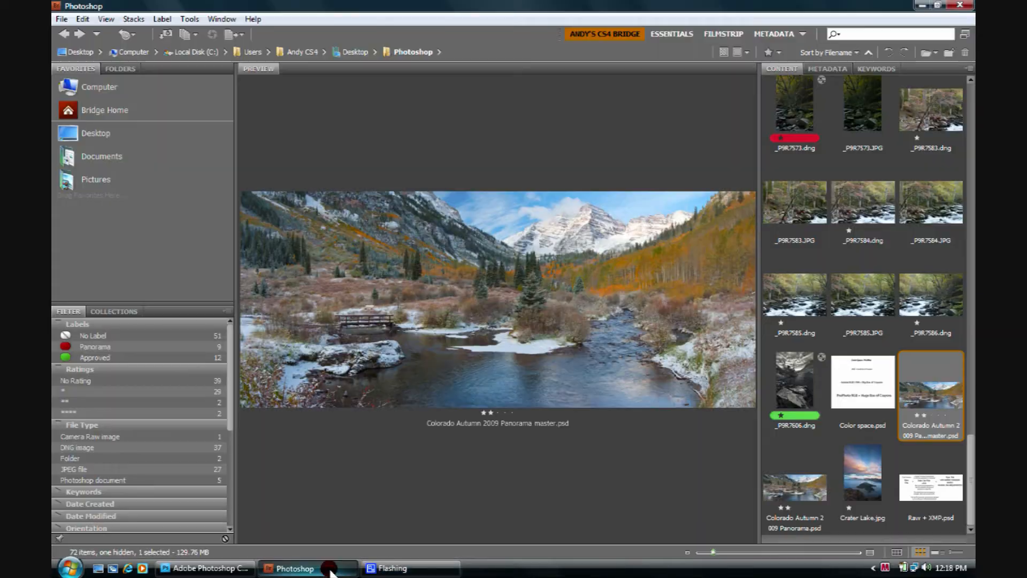
click(801, 477)
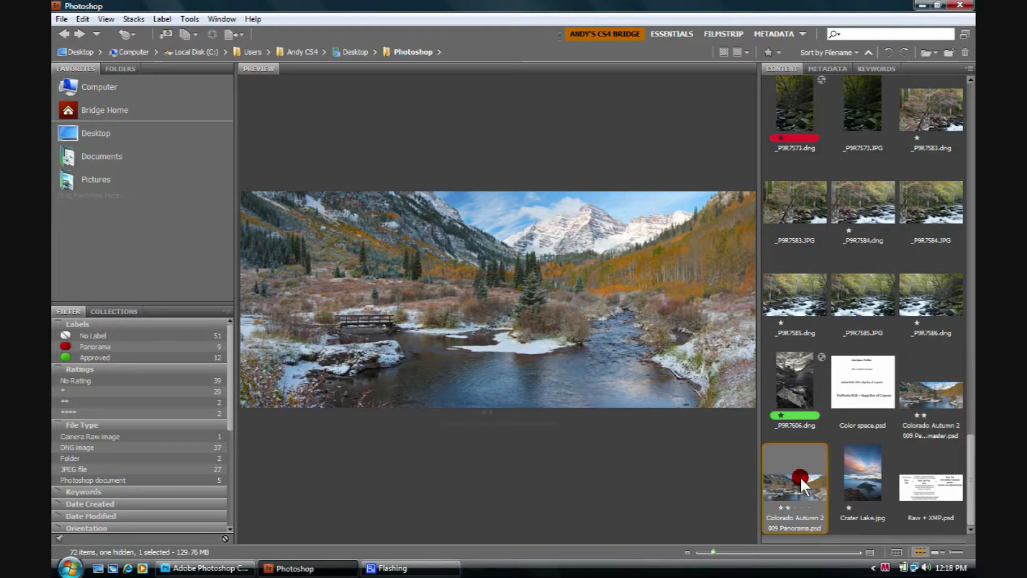
double_click(795, 478)
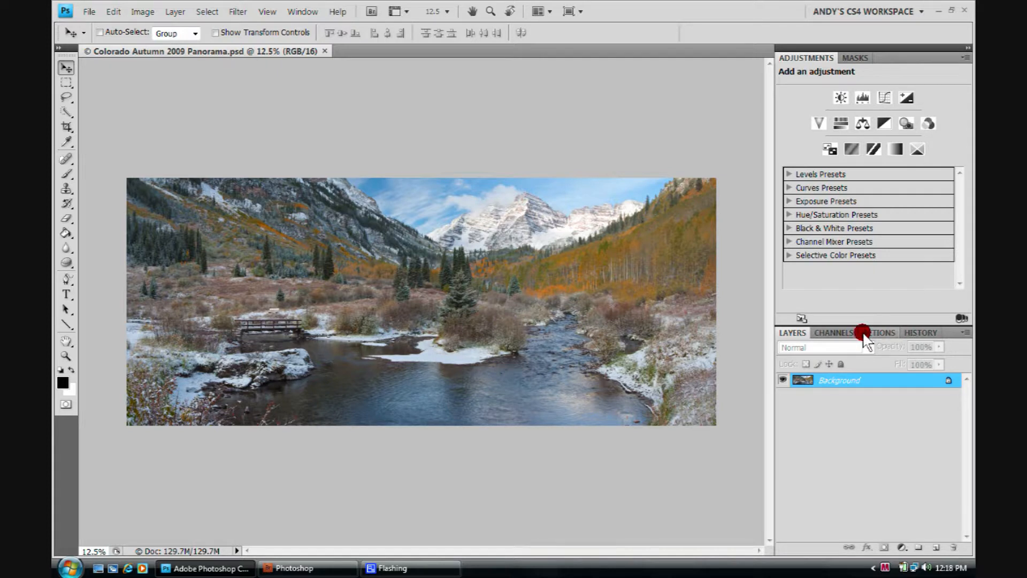
- Add a Hue/Saturation adjustment layer with Saturation set to 15
click(902, 546)
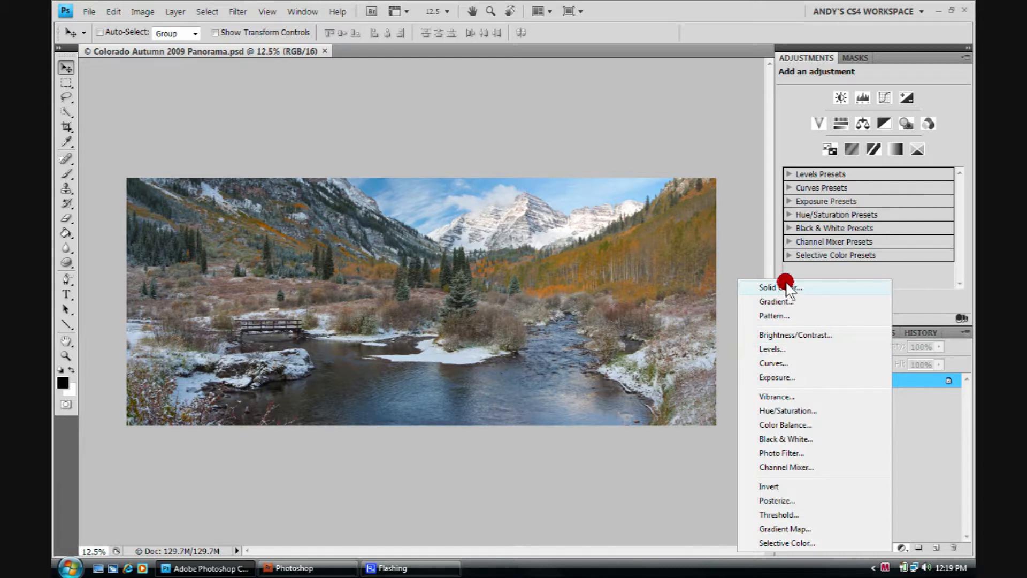
click(830, 413)
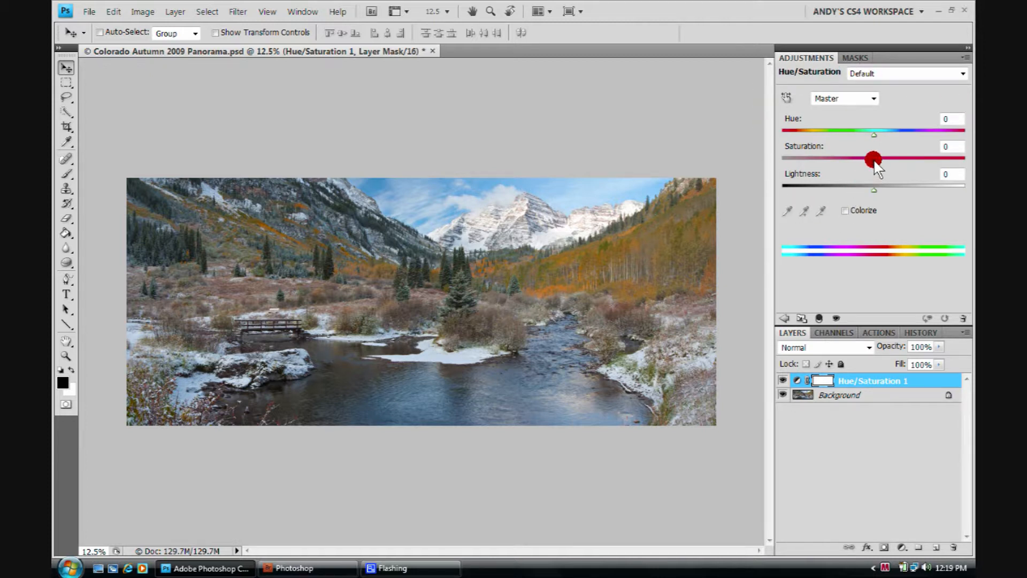
drag(874, 161, 886, 160)
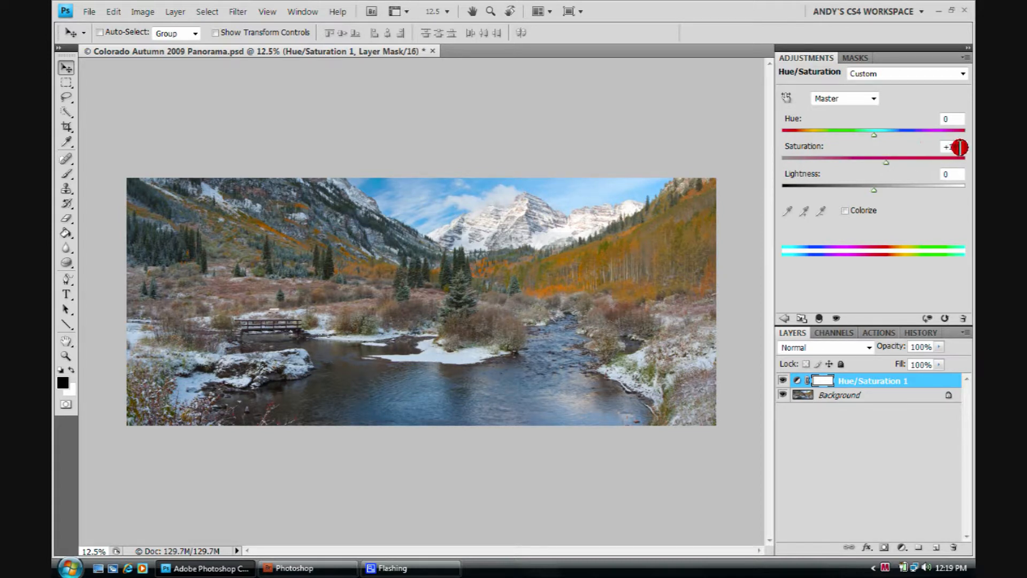
click(960, 147)
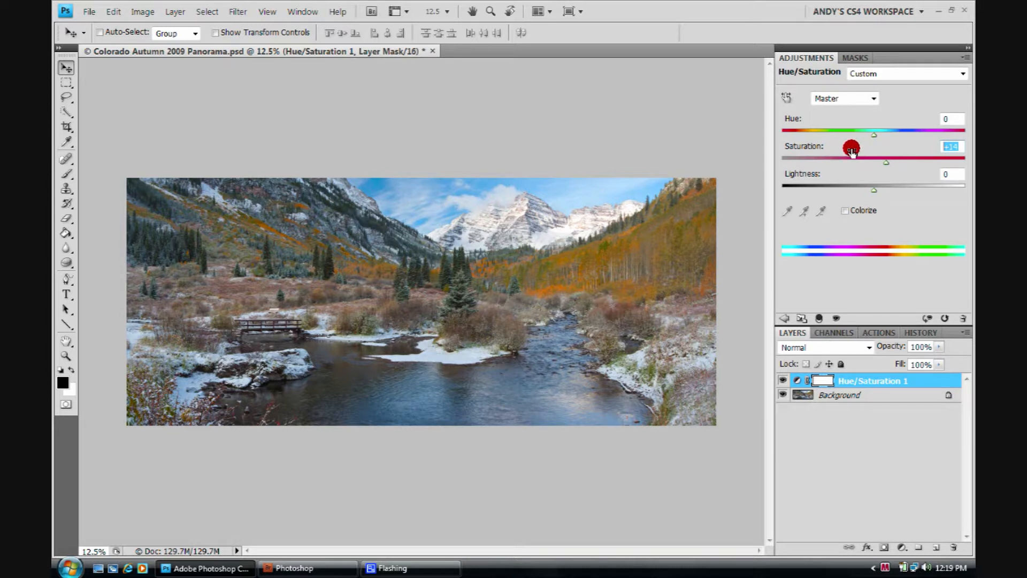
text(15)
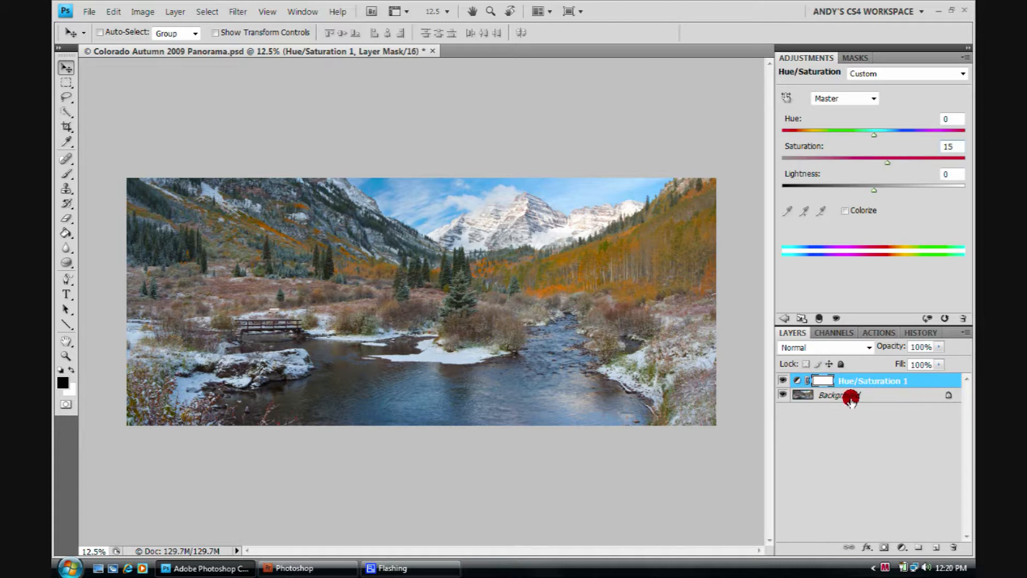
- Toggle the Hue/Saturation 1 layer's visibility to compare the image with and without it
click(783, 381)
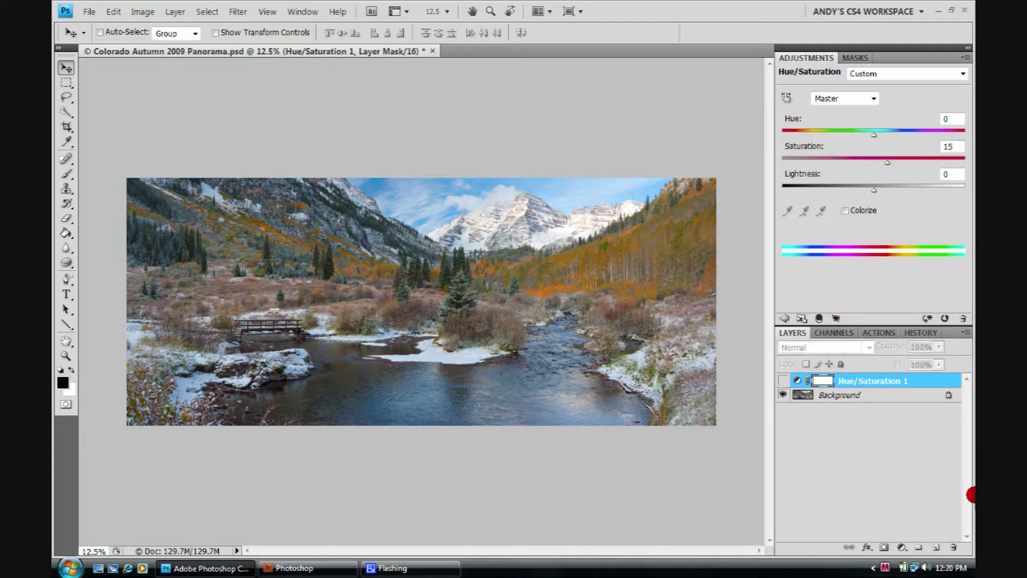
click(783, 380)
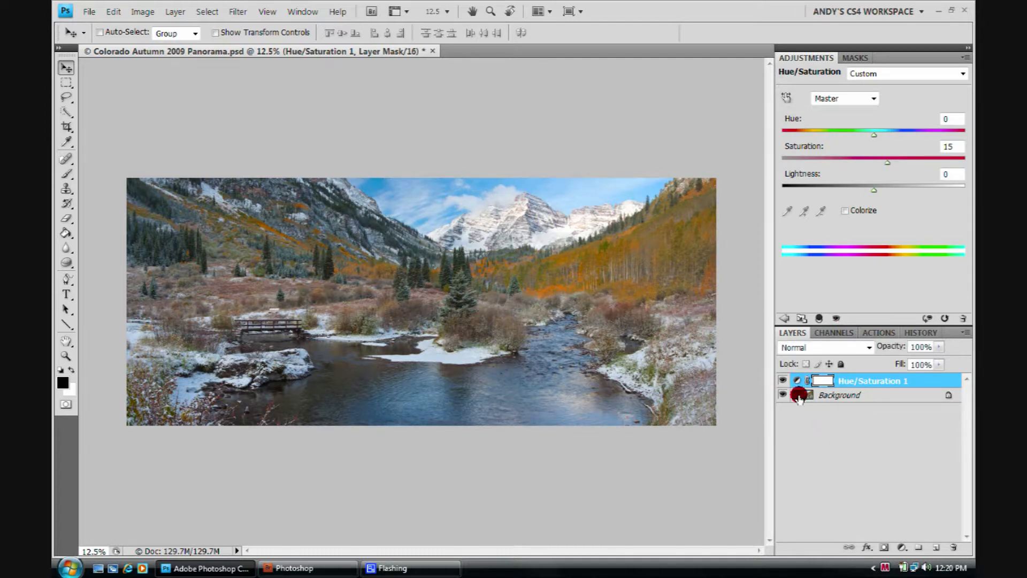
click(783, 380)
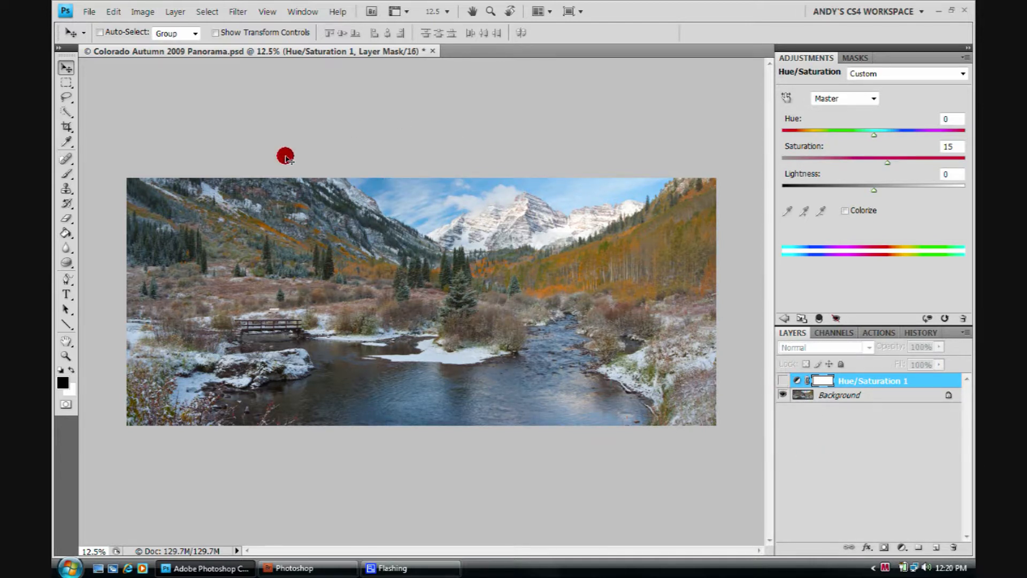
click(782, 381)
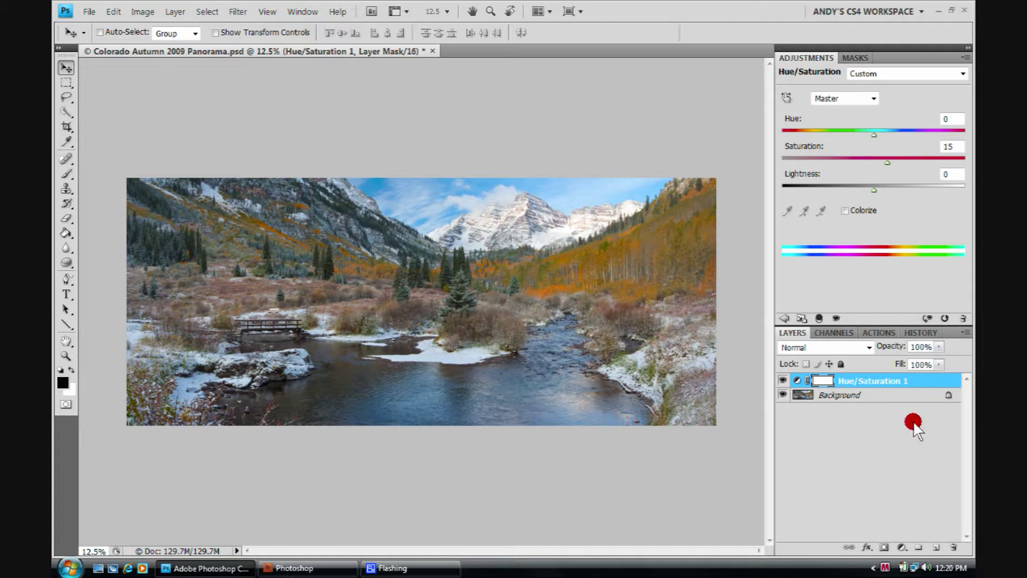
- Save the layered image as Colorado Autumn 2009 Panorama master.psd with Layers, replacing the existing file
click(89, 11)
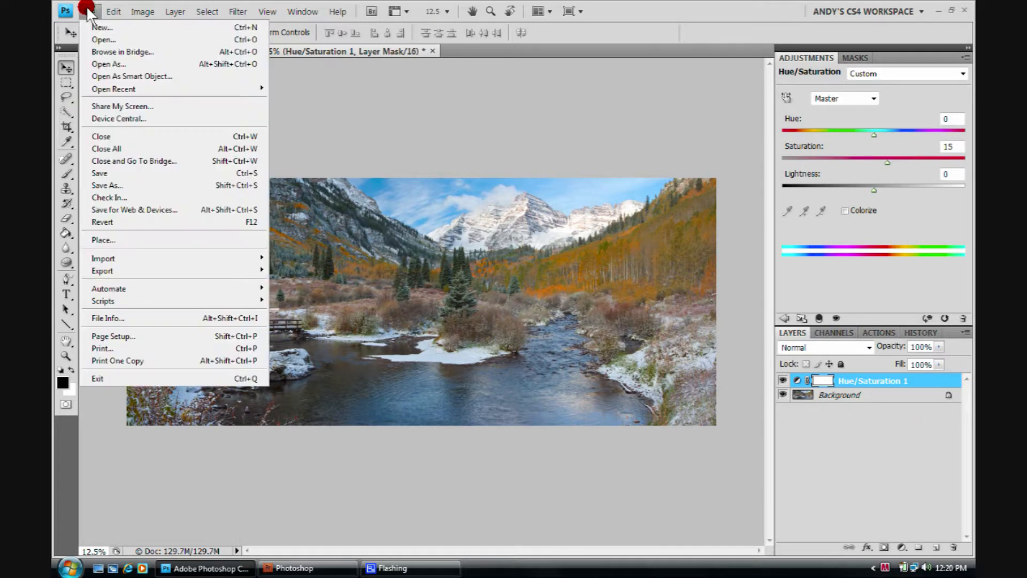
click(105, 185)
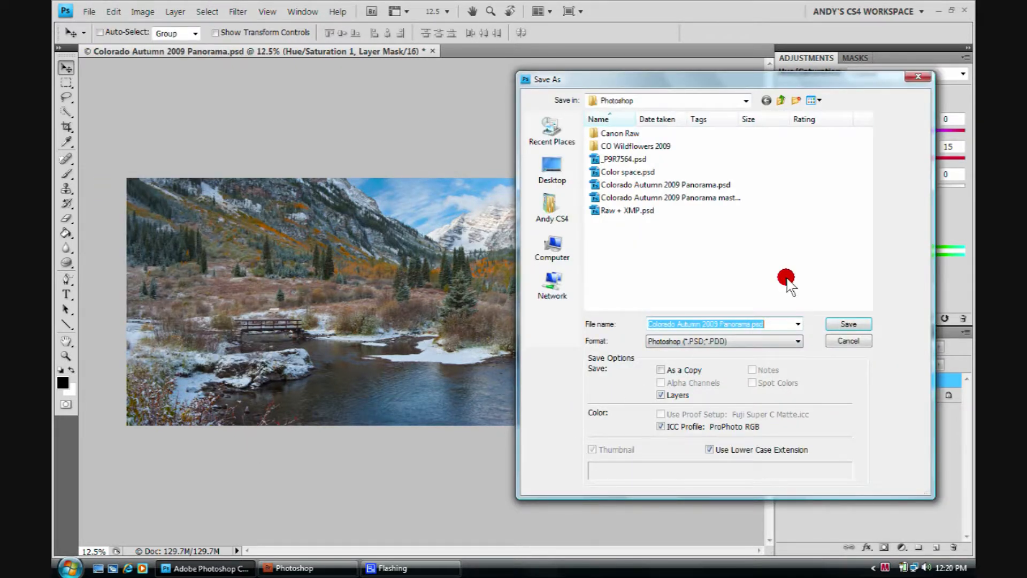
click(712, 198)
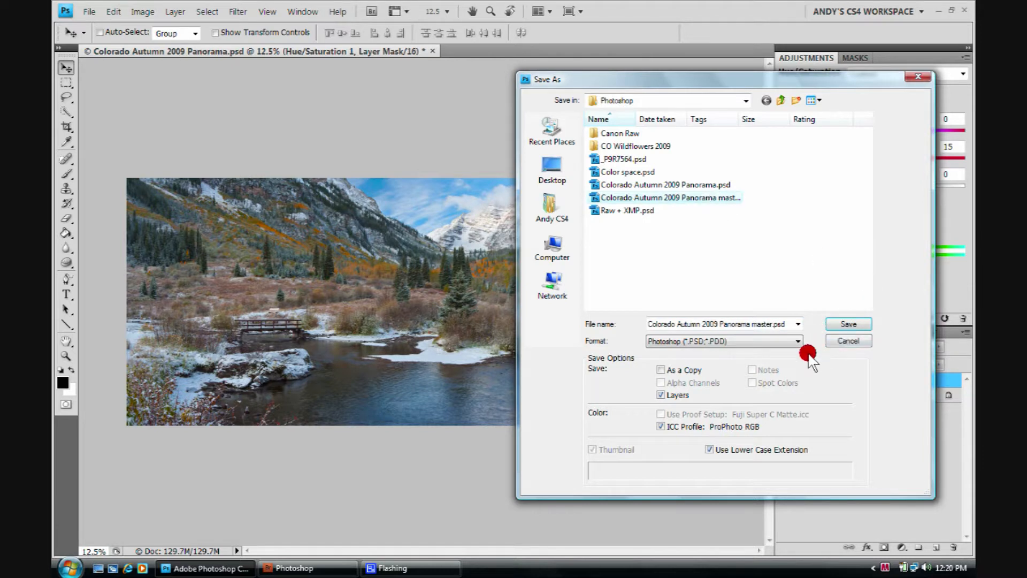
click(664, 397)
click(846, 325)
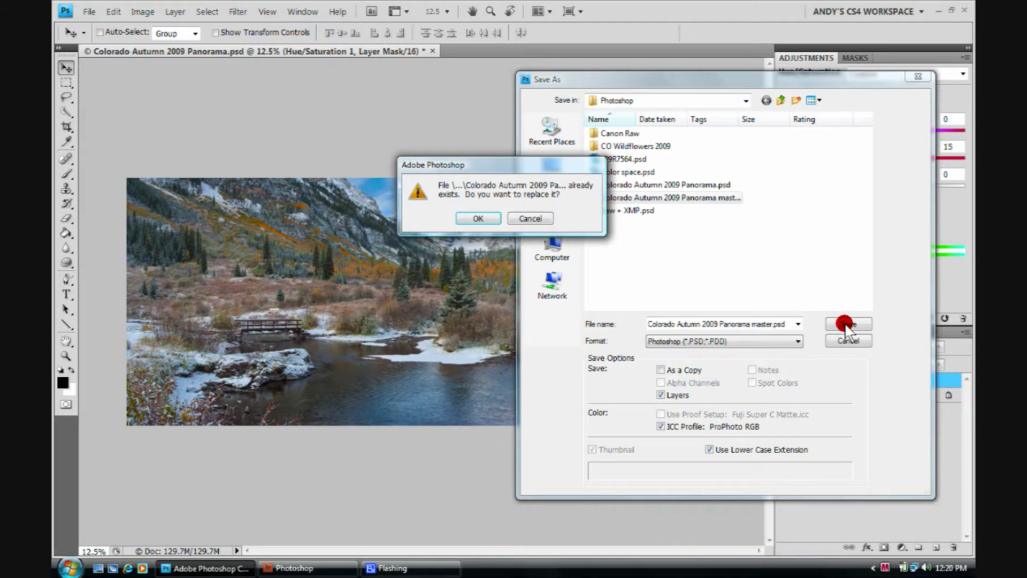
click(470, 218)
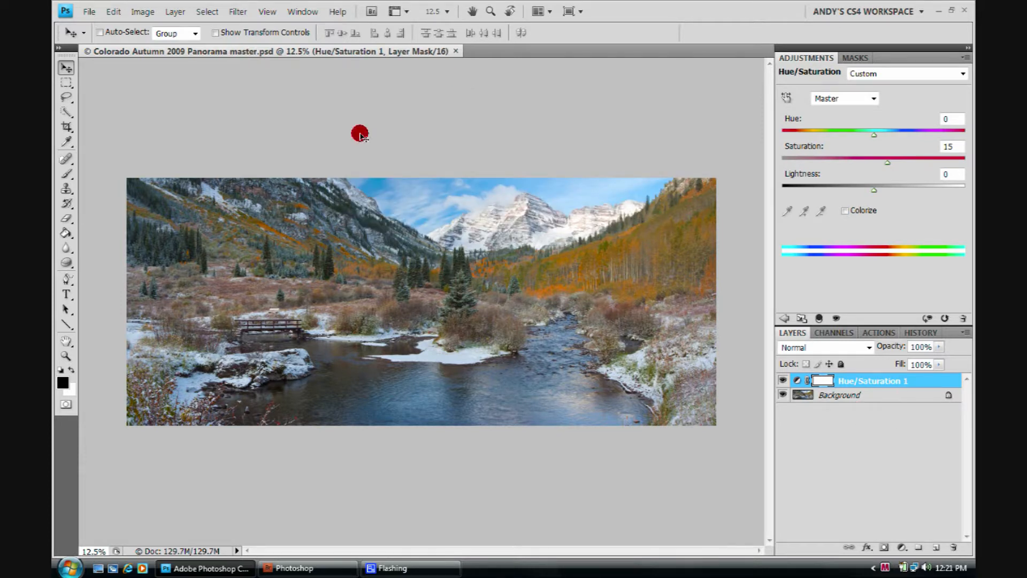
- Close the master document and return to Bridge
click(454, 51)
click(306, 568)
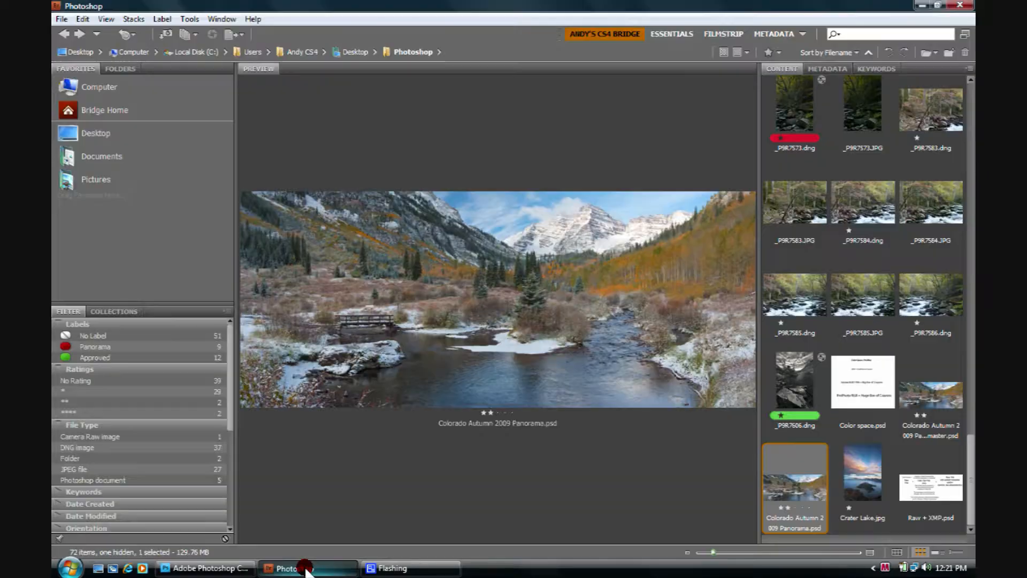
- Open Colorado Autumn 2009 Panorama master.psd from Bridge in Photoshop
click(932, 392)
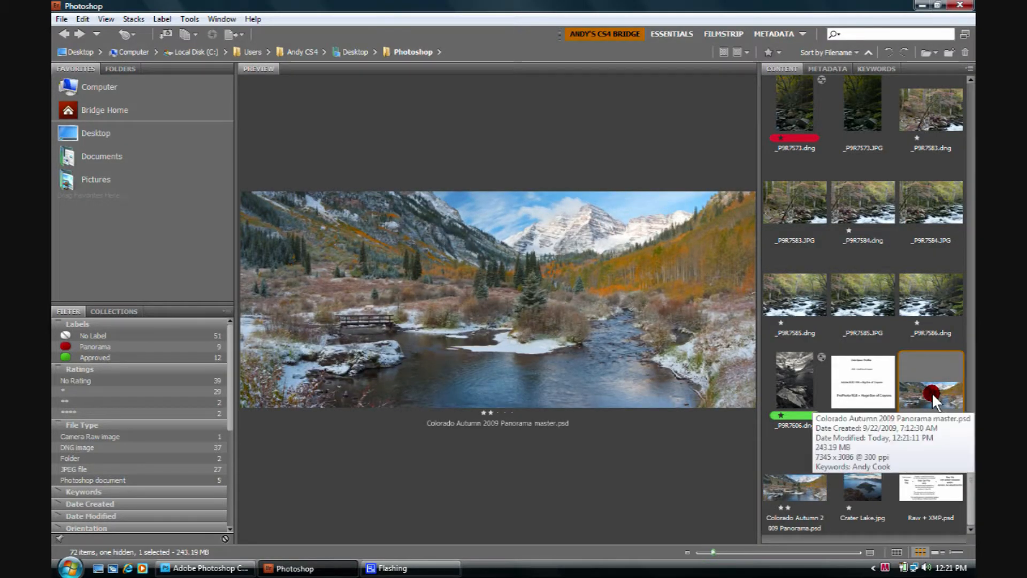
double_click(932, 393)
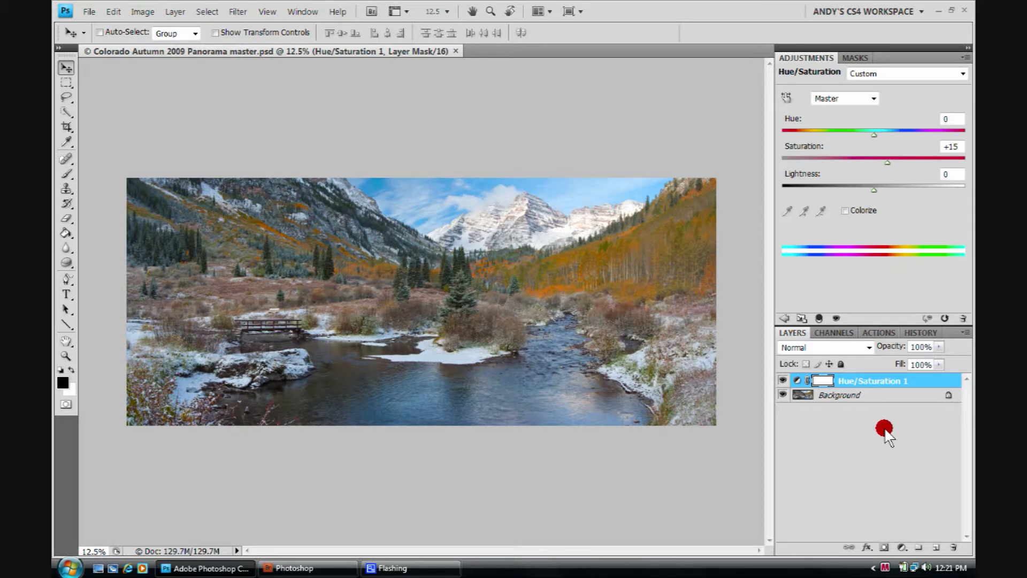
- Toggle the Hue/Saturation 1 layer's visibility to compare the image with and without it
click(784, 381)
click(784, 380)
click(783, 380)
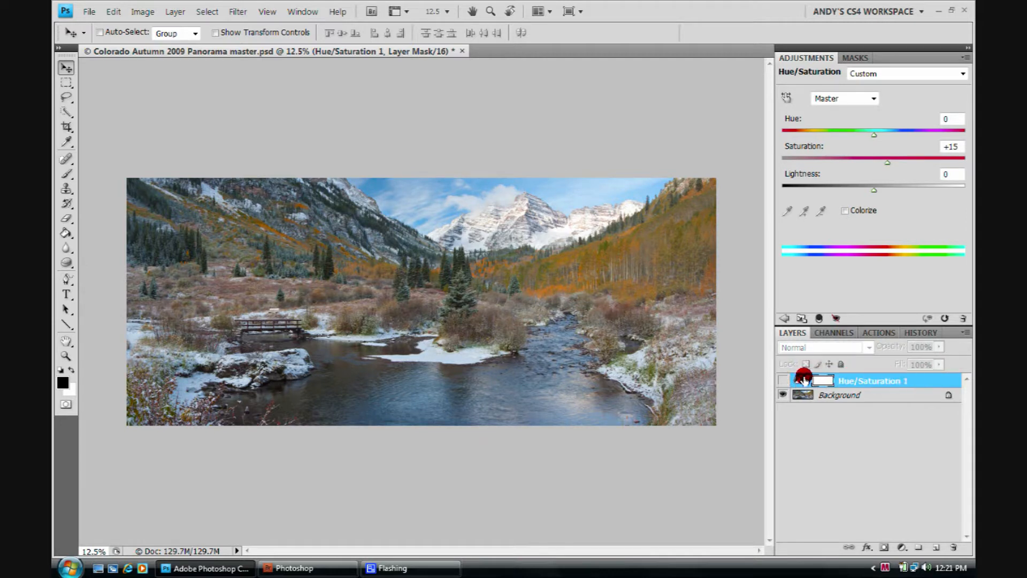
click(784, 380)
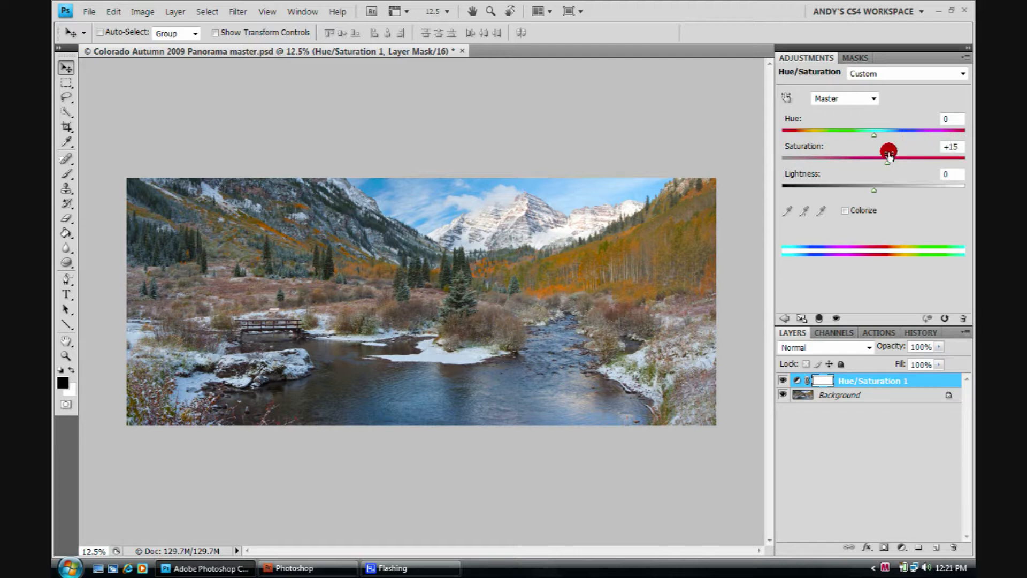
- Lower the Hue/Saturation 1 layer's Saturation to 10 and toggle the layer's visibility to compare
drag(887, 163, 926, 144)
text(10)
click(783, 380)
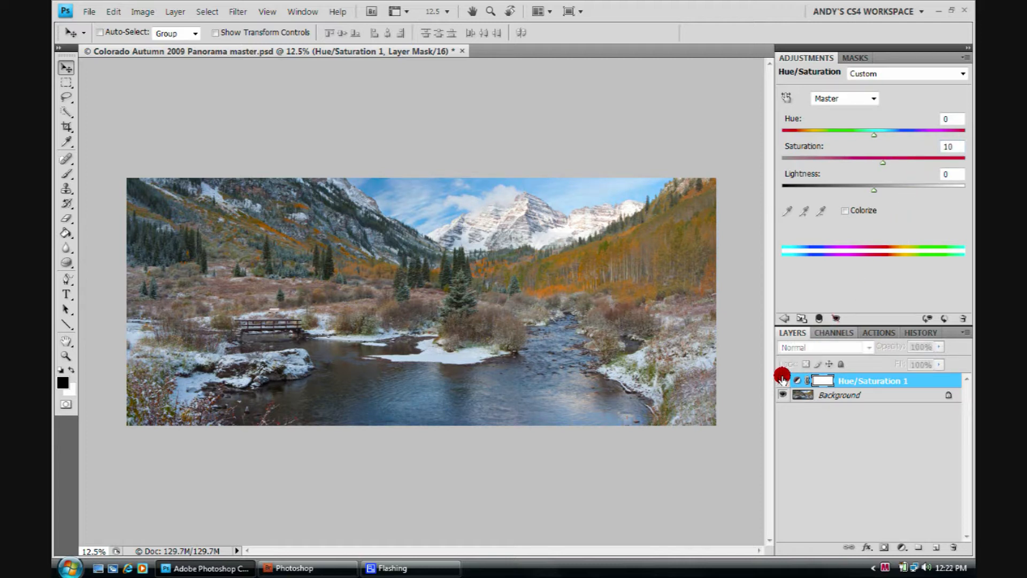
click(783, 379)
click(782, 377)
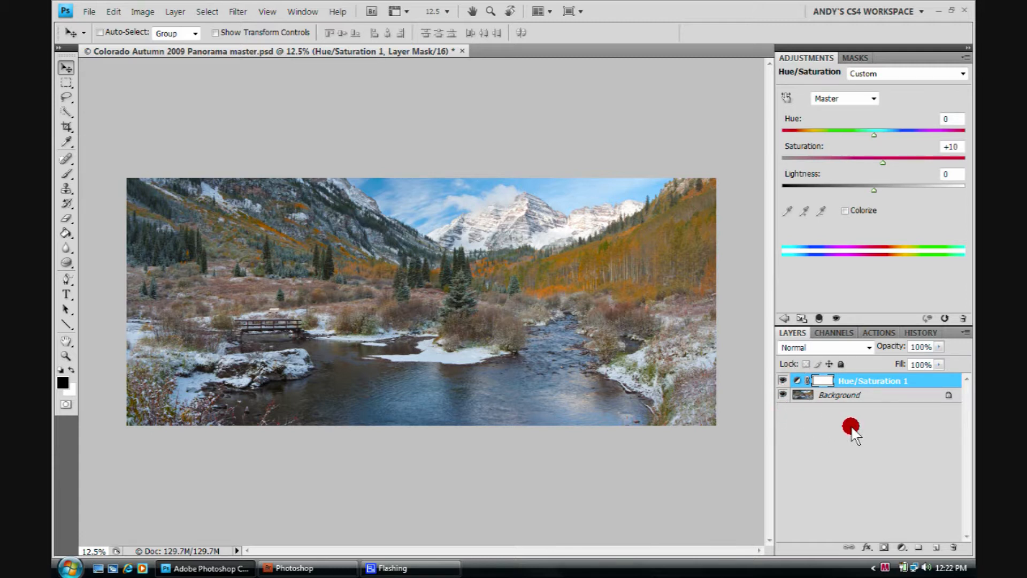
- Add a Color Balance adjustment layer and shift the Shadows Yellow/Blue slider to -27
click(901, 545)
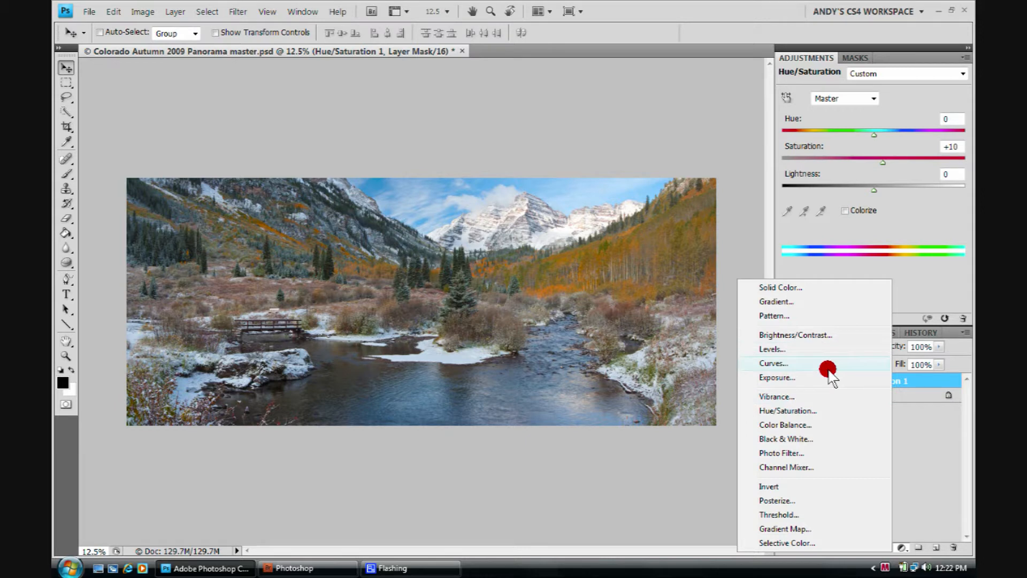
click(805, 424)
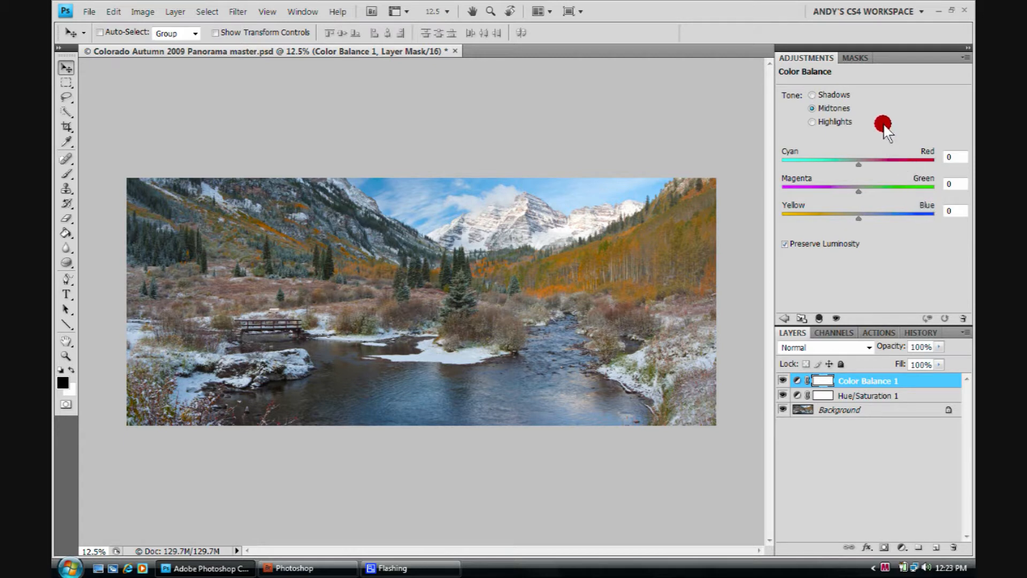
click(811, 95)
mouse_move(858, 217)
mouse_down()
mouse_move(832, 219)
mouse_move(854, 221)
mouse_up()
drag(855, 220, 838, 218)
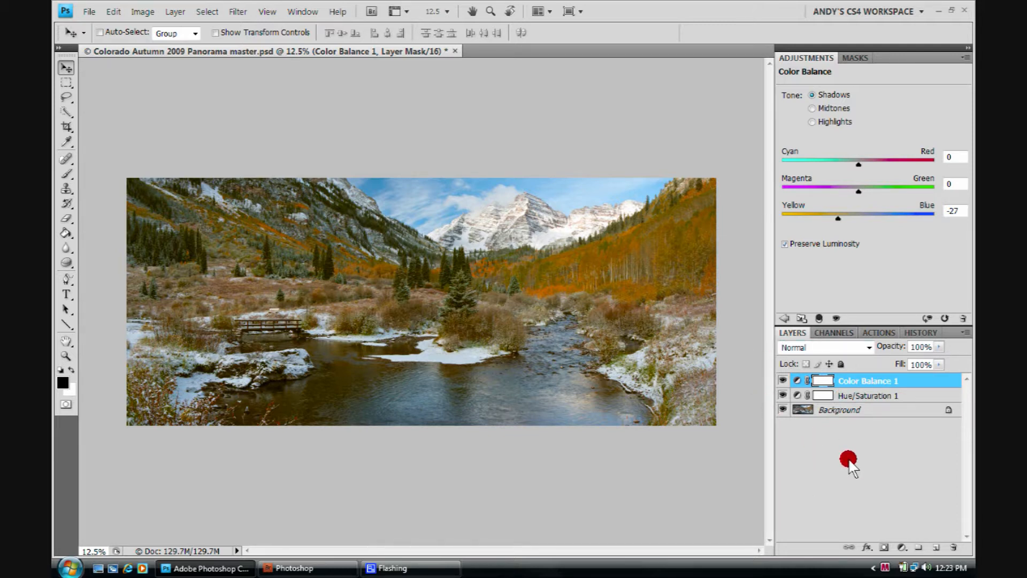
- Compare the image with and without the Color Balance 1 layer, then delete that layer
click(783, 380)
click(784, 380)
click(783, 380)
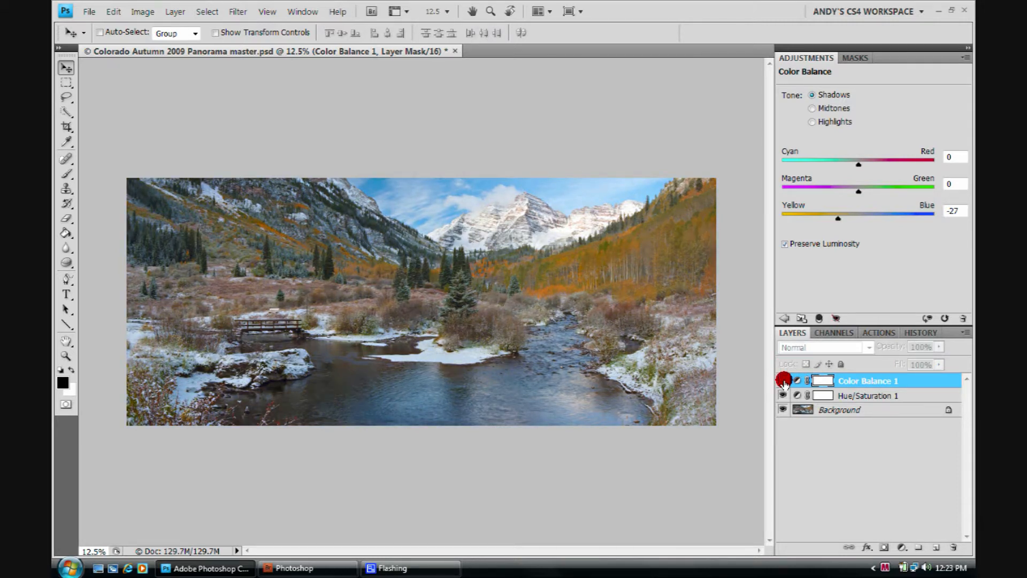
click(783, 380)
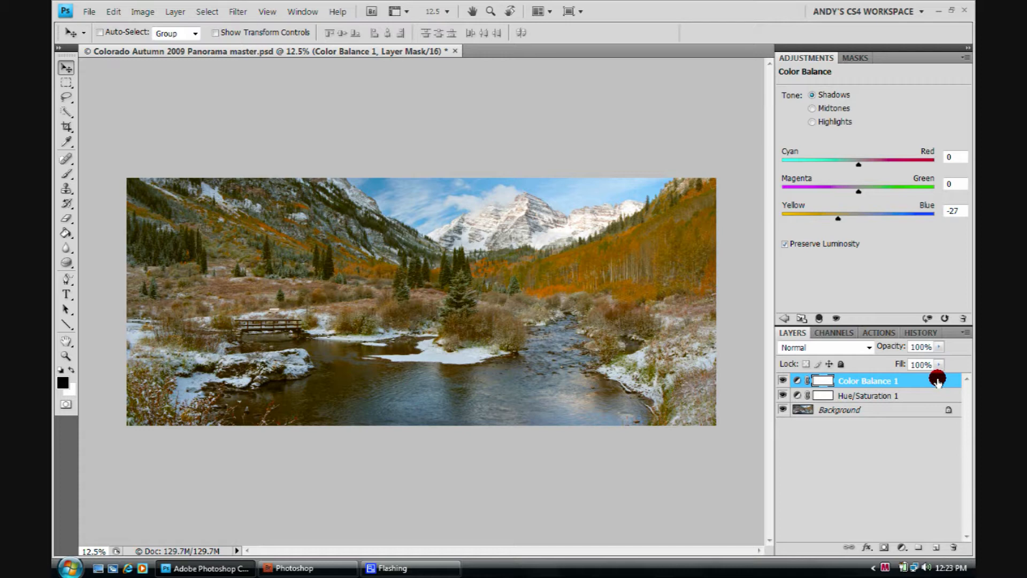
drag(937, 380, 954, 544)
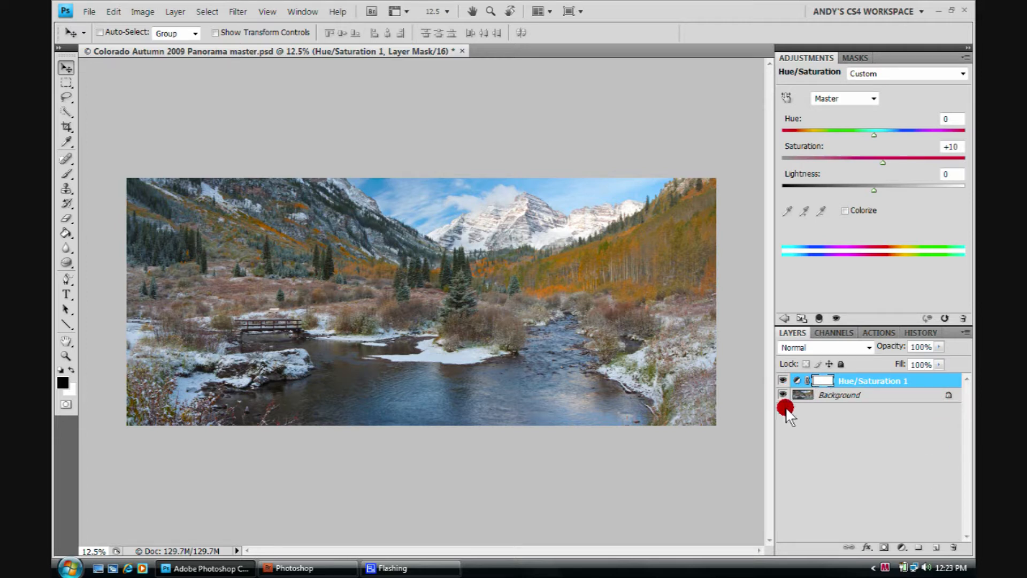
- Create a new empty layer above Hue/Saturation 1 and delete it again
click(901, 546)
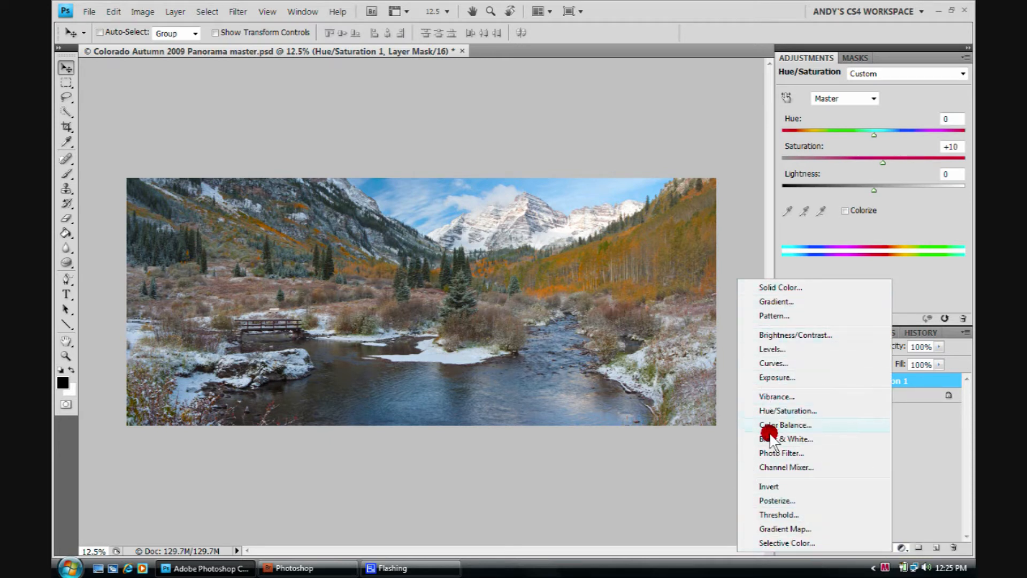
click(937, 448)
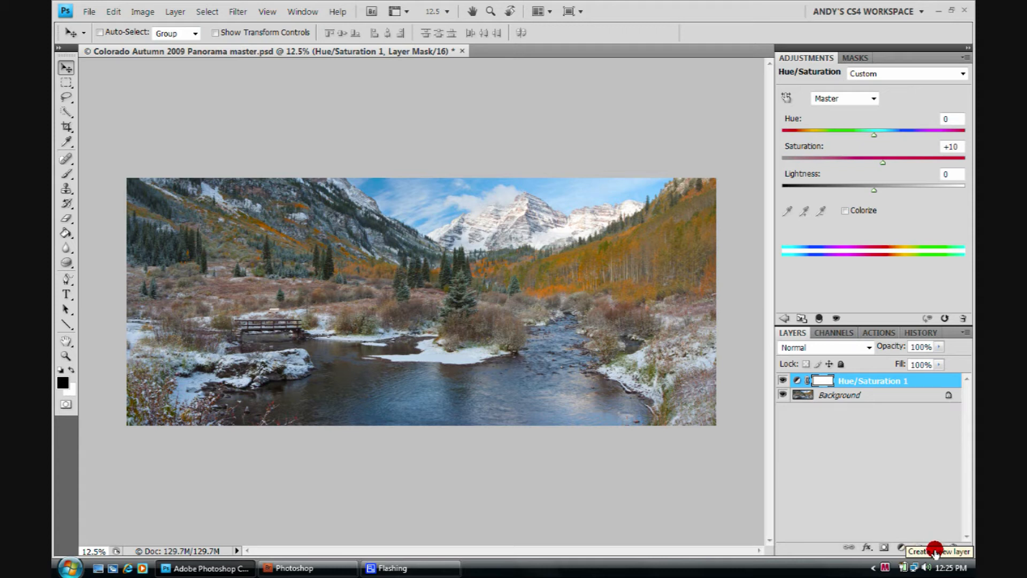
click(934, 548)
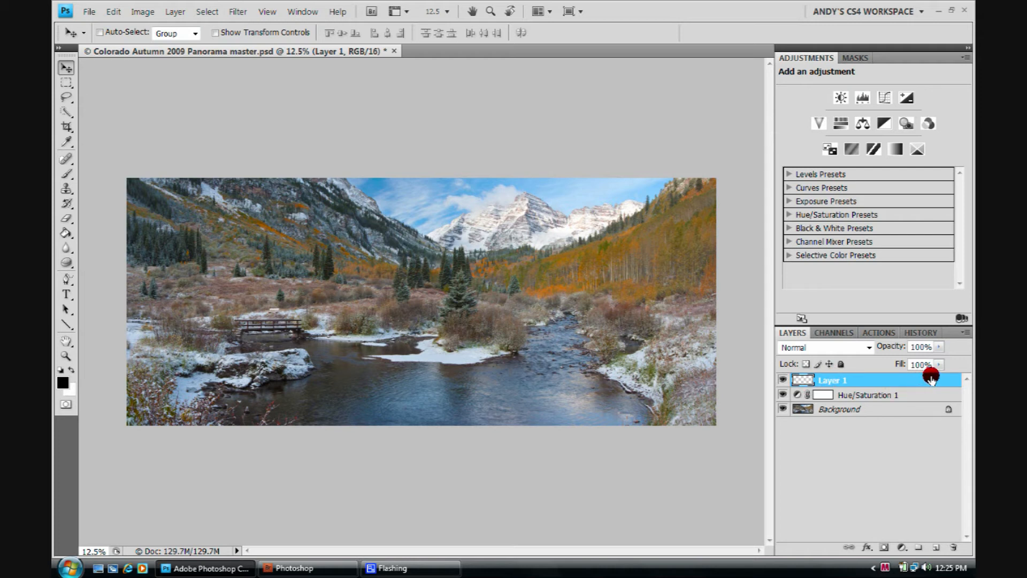
drag(931, 378, 953, 542)
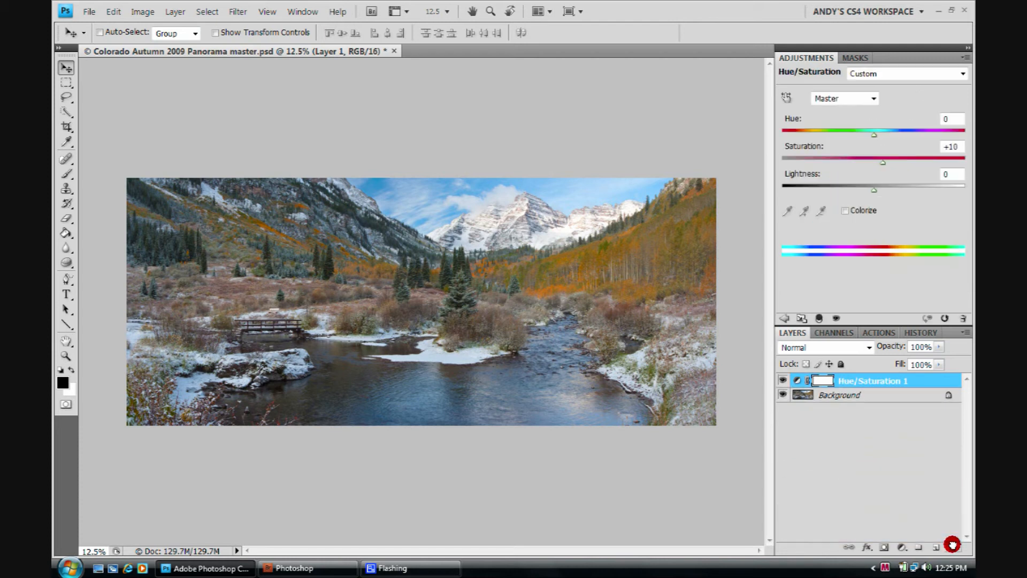